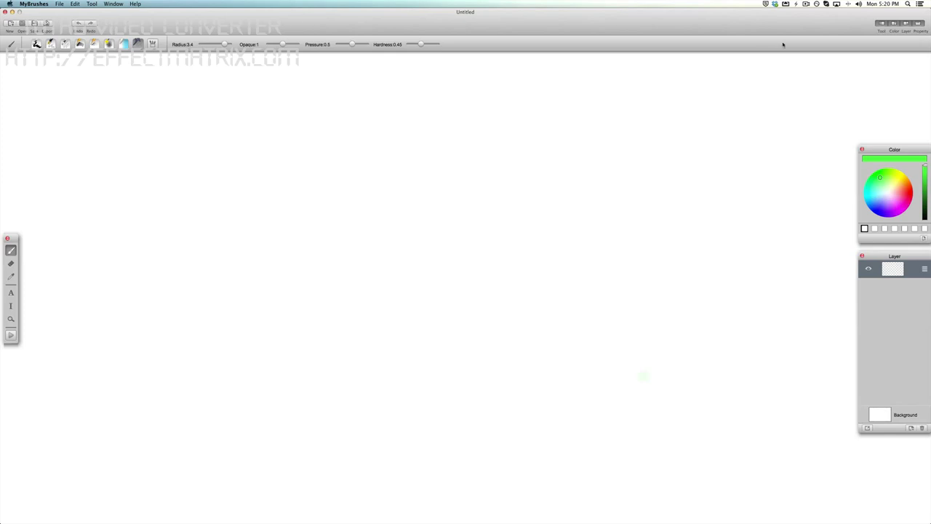
- Hide and re-show the Tool, Color and Layer panels
click(884, 22)
click(884, 23)
click(894, 23)
click(906, 22)
click(895, 23)
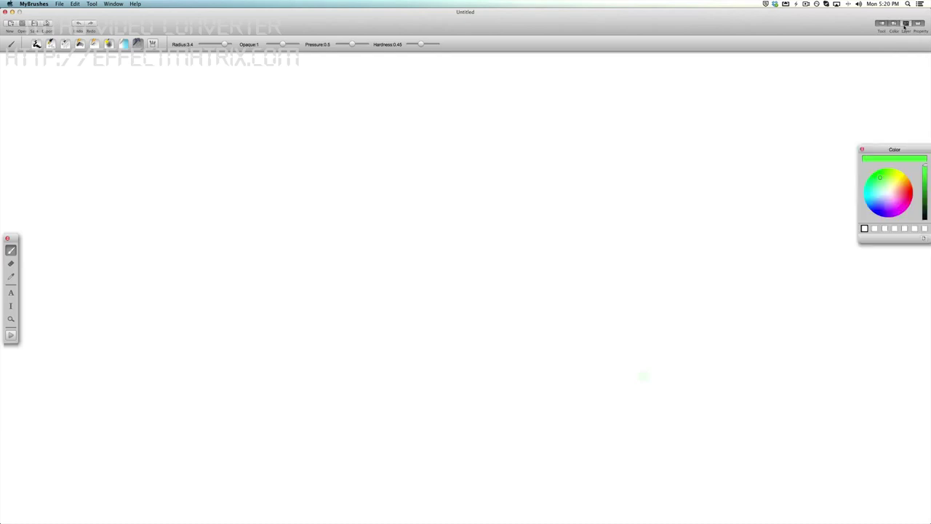
click(906, 23)
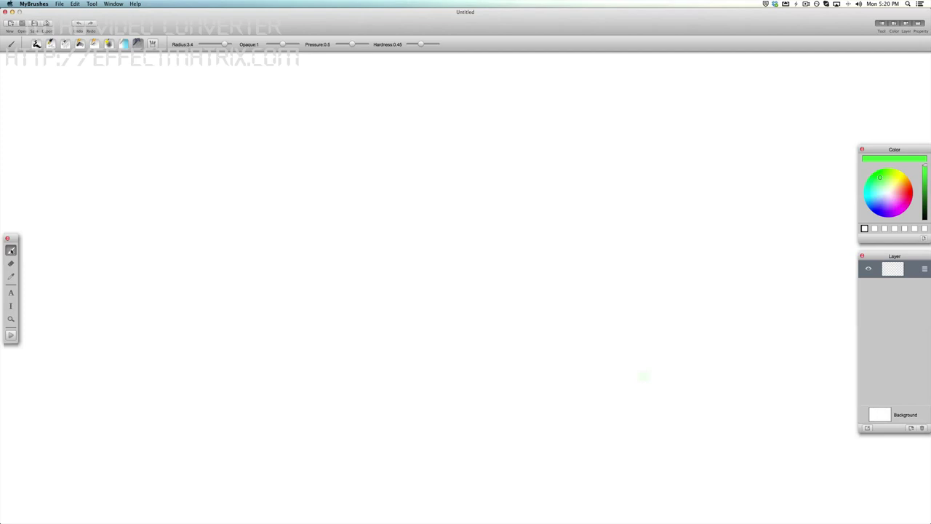
- Try the Eraser and the next tool, then return to the Brush
click(11, 263)
click(11, 278)
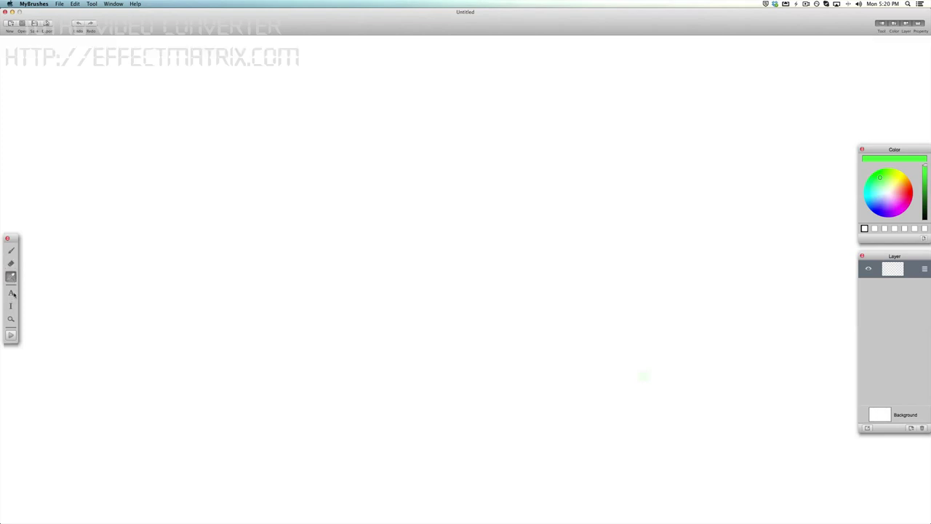
click(11, 250)
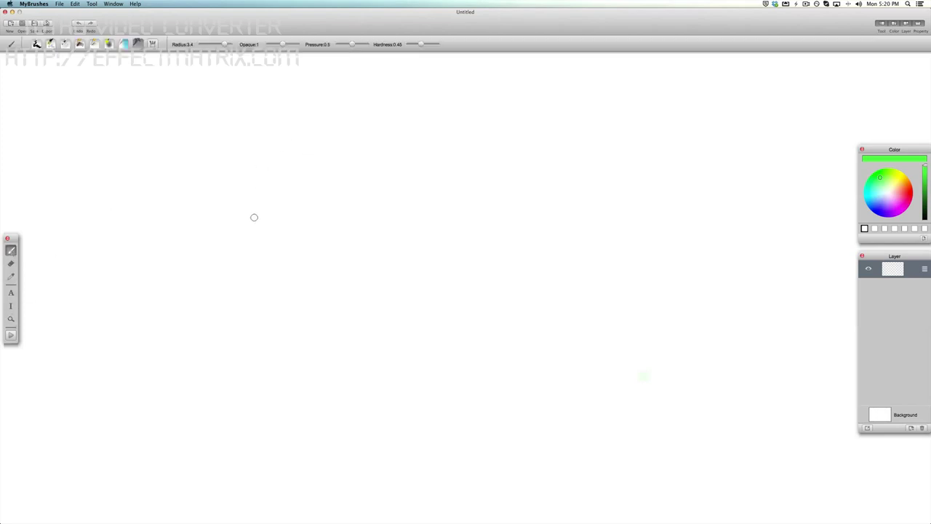
- With the 0.96-radius brush, paint a green curve and two purple curves
click(36, 44)
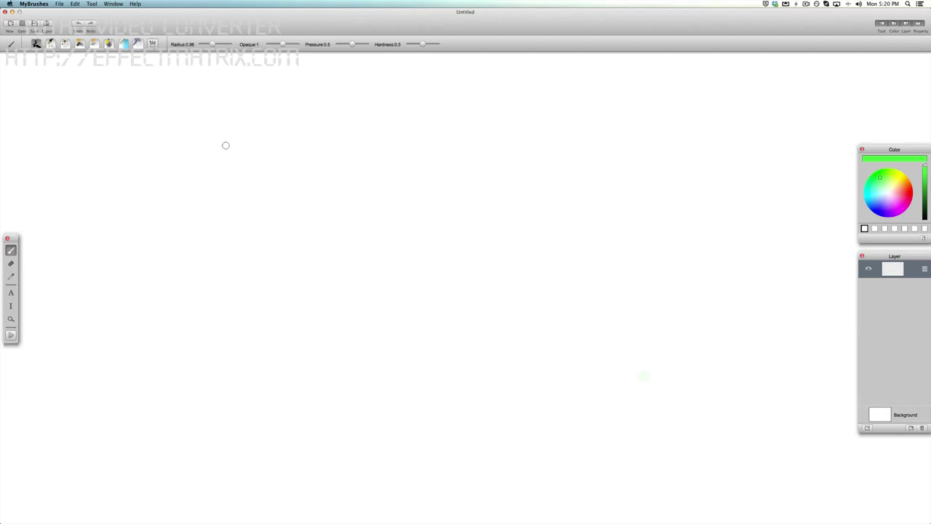
mouse_move(226, 146)
mouse_down()
mouse_move(246, 367)
mouse_move(305, 357)
mouse_up()
click(884, 210)
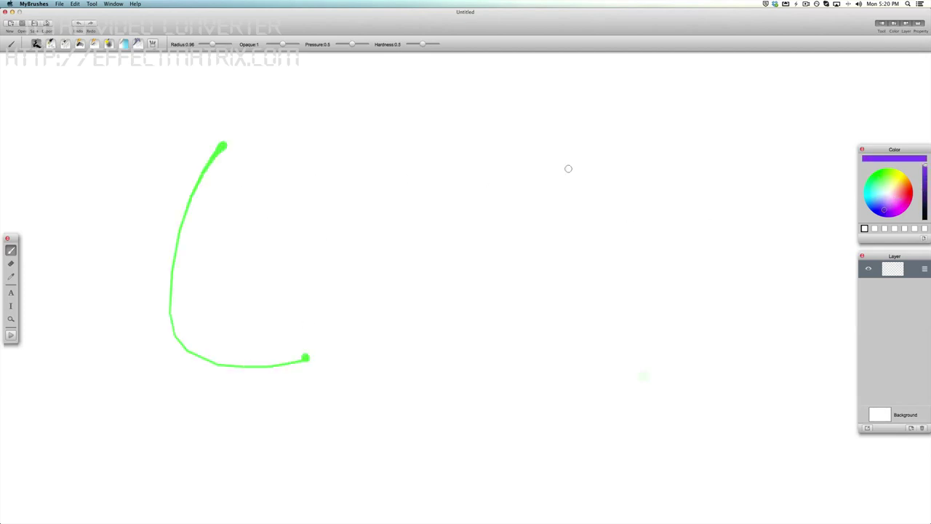
drag(368, 134, 493, 294)
drag(295, 124, 394, 352)
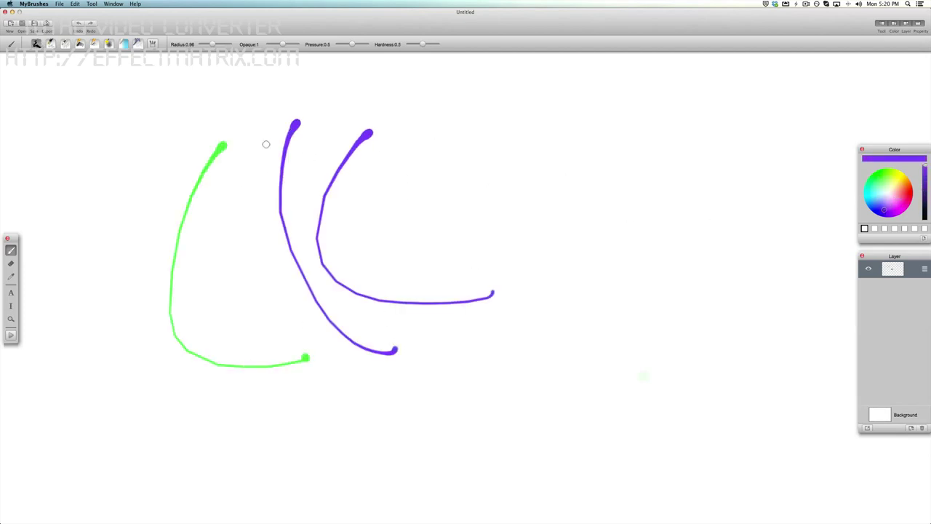
- Spray soft purple strokes with the 0.2-opacity and radius-2 brush presets
click(80, 43)
mouse_move(115, 83)
mouse_down()
mouse_move(213, 235)
mouse_move(133, 241)
mouse_move(332, 246)
mouse_move(289, 292)
mouse_move(431, 298)
mouse_up()
mouse_move(653, 193)
mouse_down()
mouse_move(252, 191)
mouse_move(182, 158)
mouse_move(67, 159)
mouse_move(48, 124)
mouse_up()
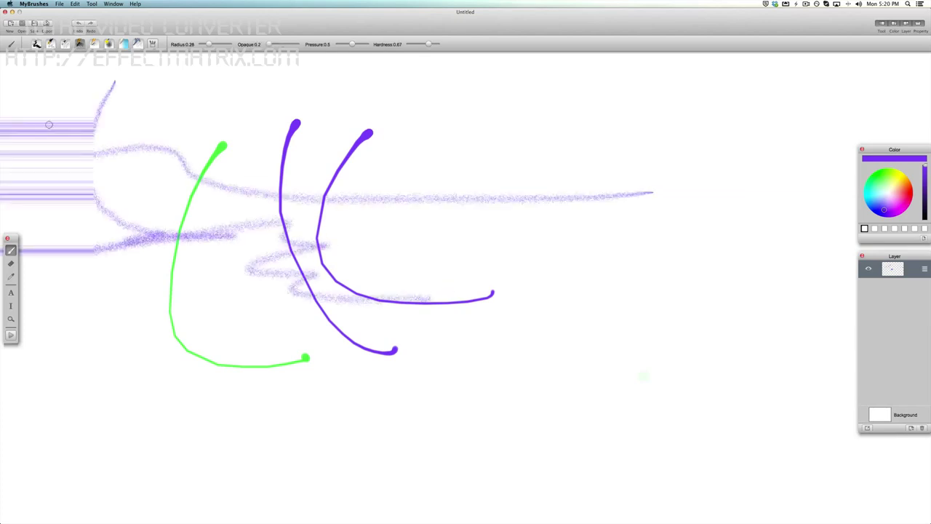
click(110, 47)
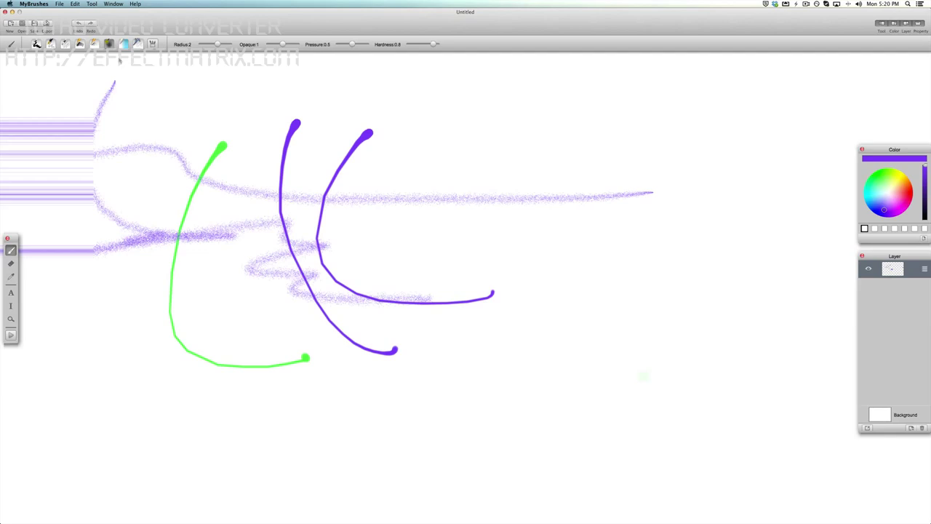
mouse_move(178, 110)
mouse_down()
mouse_move(13, 92)
mouse_move(136, 86)
mouse_up()
- Draw long looping thin purple lines with the 1.37-radius brush
click(64, 44)
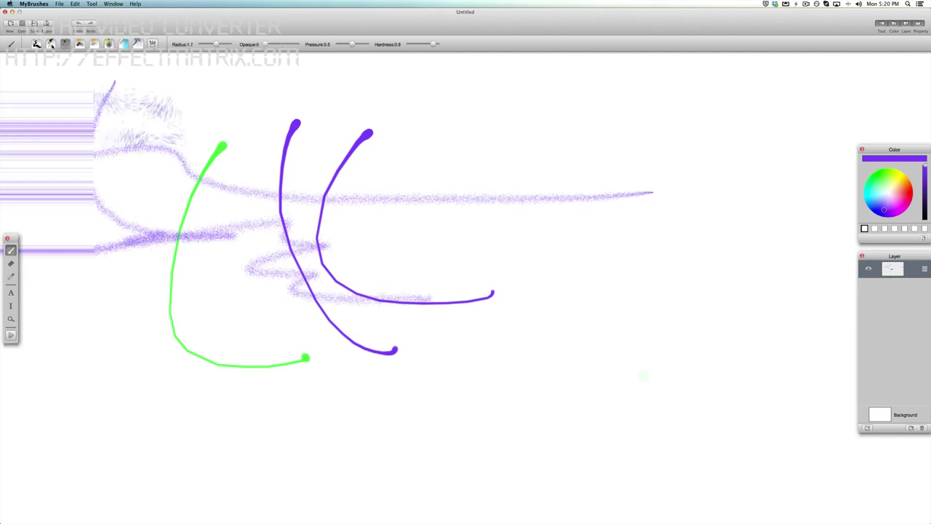
click(50, 44)
mouse_move(156, 252)
mouse_down()
mouse_move(187, 275)
mouse_move(202, 406)
mouse_move(19, 414)
mouse_move(255, 443)
mouse_up()
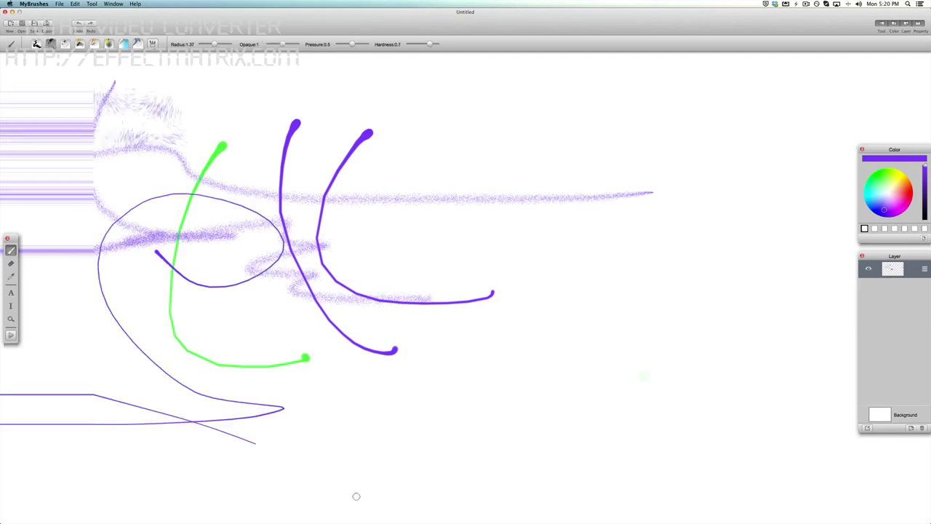
mouse_move(357, 496)
mouse_down()
mouse_move(109, 318)
mouse_move(170, 358)
mouse_move(231, 265)
mouse_move(121, 490)
mouse_move(92, 185)
mouse_move(228, 457)
mouse_move(202, 313)
mouse_move(1, 153)
mouse_move(35, 215)
mouse_move(156, 209)
mouse_move(98, 143)
mouse_move(138, 134)
mouse_move(70, 127)
mouse_up()
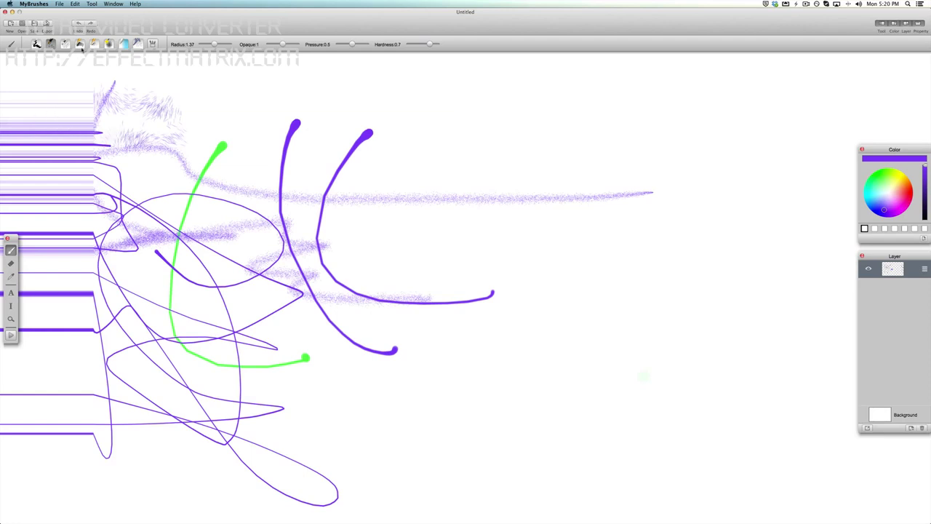
- Dab soft paint and a zigzag at radius 3.11, then undo them
click(124, 43)
click(297, 121)
click(367, 131)
click(451, 197)
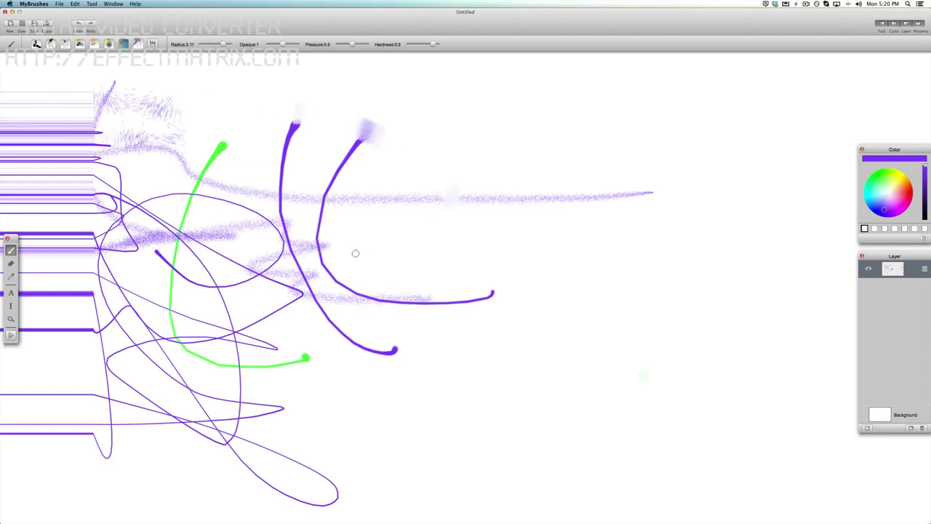
mouse_move(355, 253)
mouse_down()
mouse_move(266, 210)
mouse_move(226, 205)
mouse_move(223, 286)
mouse_move(268, 343)
mouse_move(184, 368)
mouse_move(214, 399)
mouse_move(216, 423)
mouse_move(126, 390)
mouse_up()
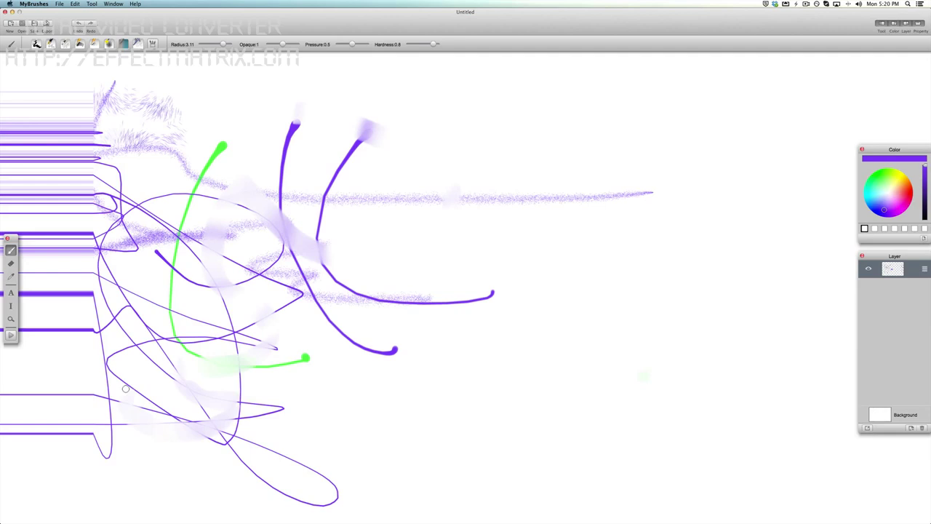
key(super+z)
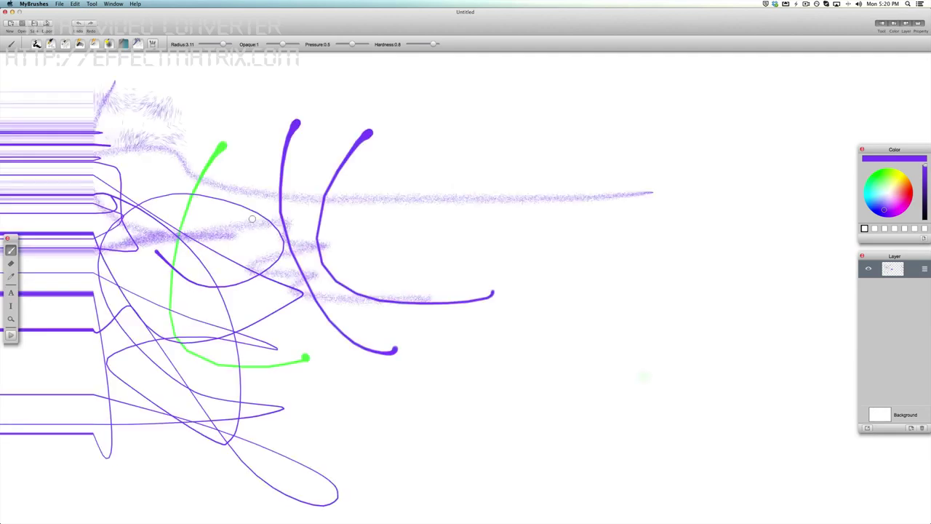
- Undo every remaining stroke until the canvas is blank
click(78, 26)
click(78, 26)
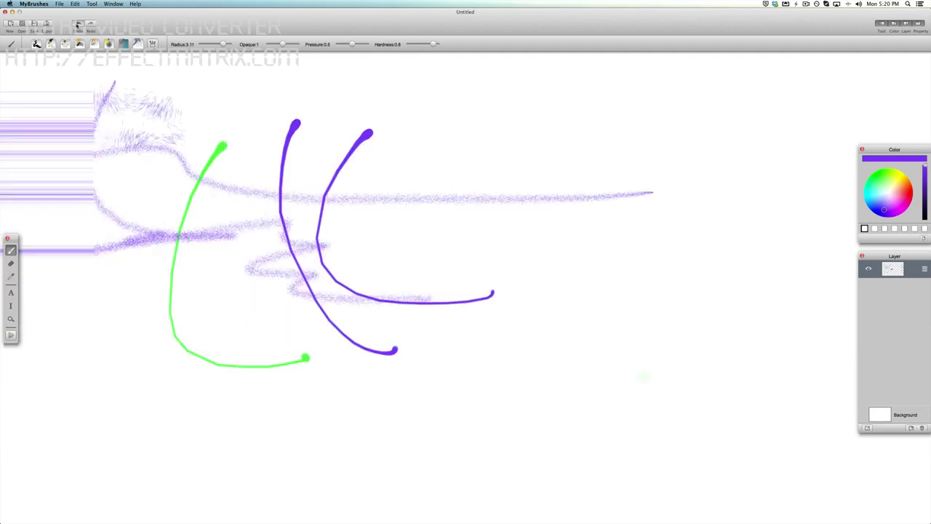
click(78, 26)
click(78, 25)
click(78, 26)
click(77, 25)
click(77, 25)
click(77, 26)
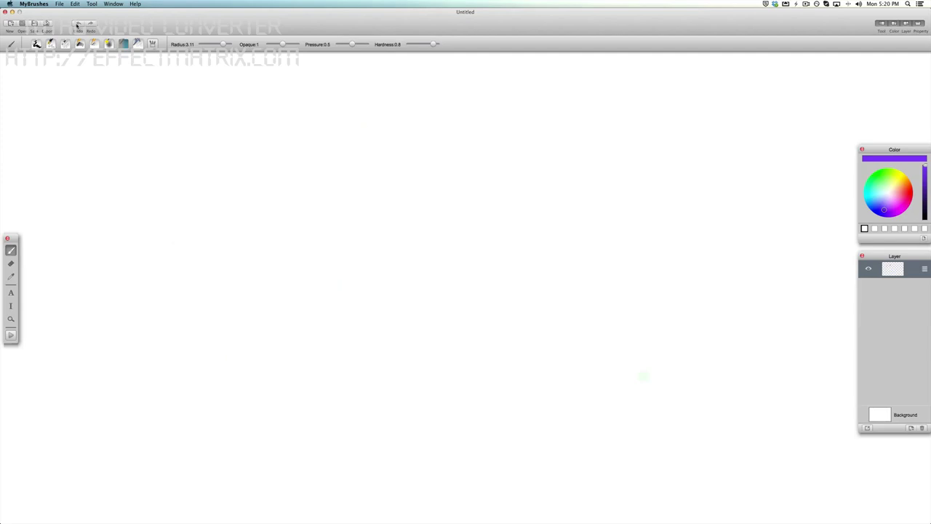
- Paint a faint wavy line with radius 1.79, opacity 0.7 and hardness 0.26
mouse_move(222, 44)
mouse_down()
mouse_move(208, 44)
mouse_move(217, 44)
mouse_up()
click(94, 45)
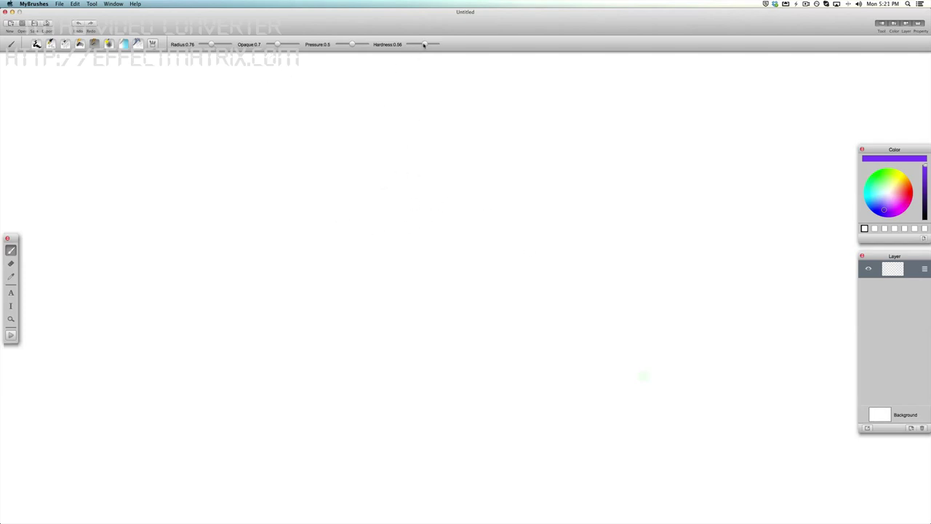
drag(424, 45, 413, 44)
mouse_move(320, 131)
mouse_down()
mouse_move(346, 188)
mouse_move(349, 222)
mouse_move(320, 262)
mouse_move(343, 321)
mouse_up()
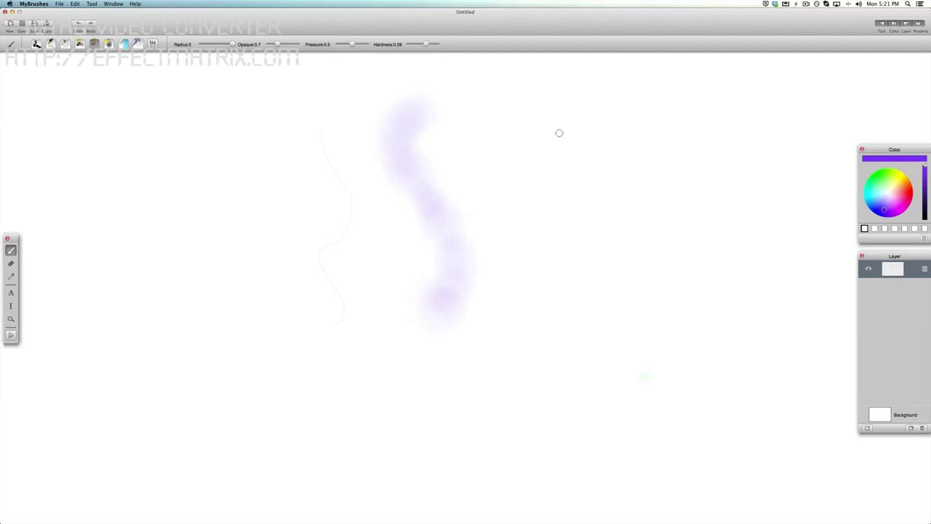
- At hardness 0.59, paint a soft purple wavy stroke and a long horizontal band
drag(546, 106, 516, 153)
drag(521, 117, 576, 312)
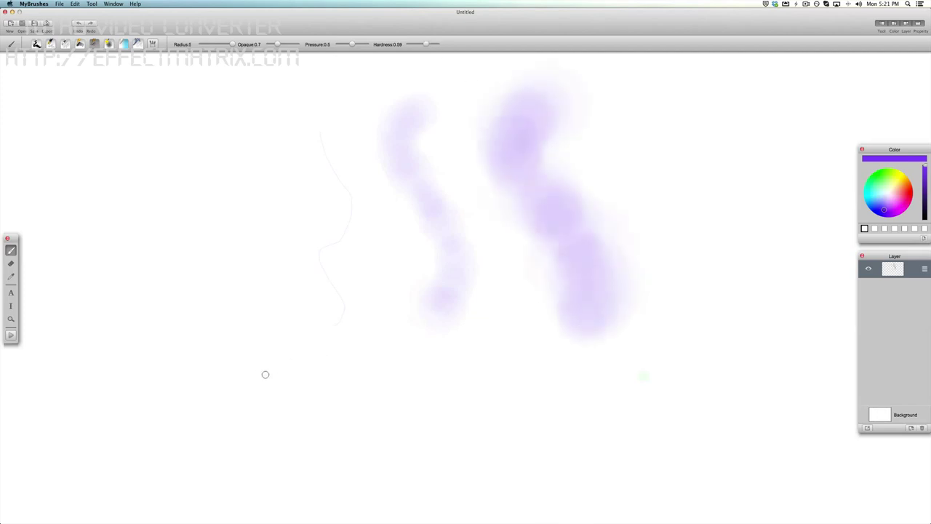
drag(264, 374, 448, 375)
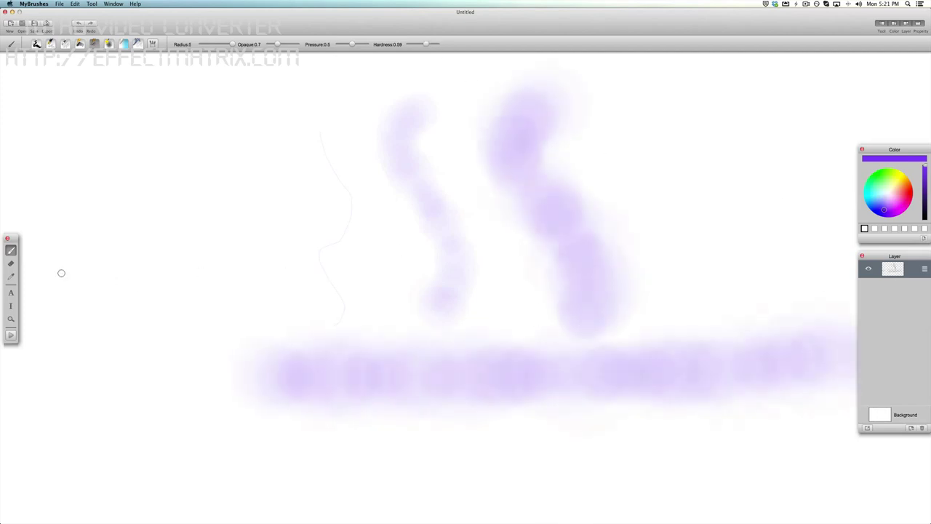
- Place green 'TEST' text on the canvas with the Text tool
click(11, 264)
click(11, 277)
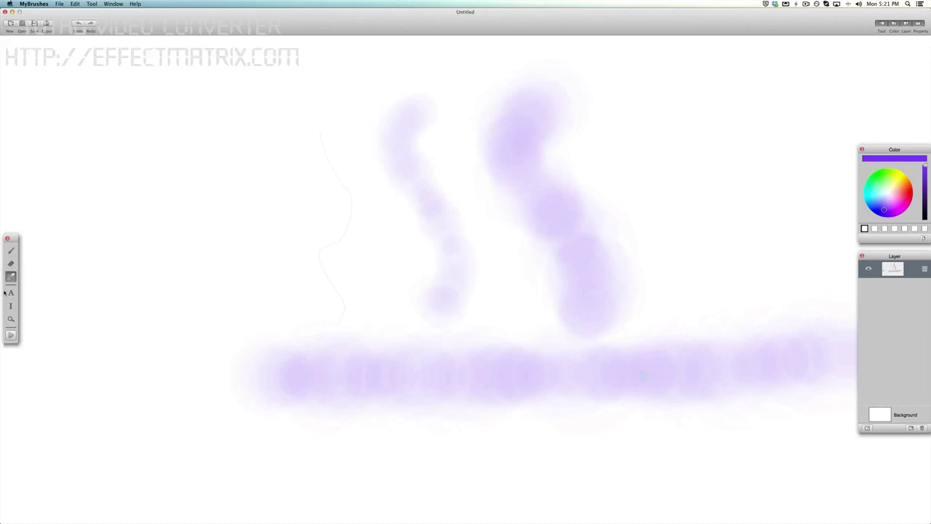
click(11, 293)
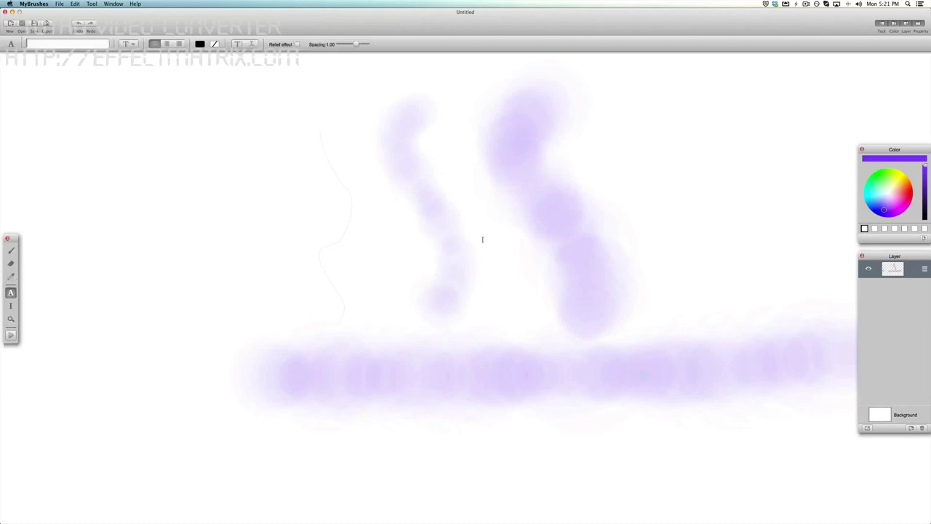
text(TEST)
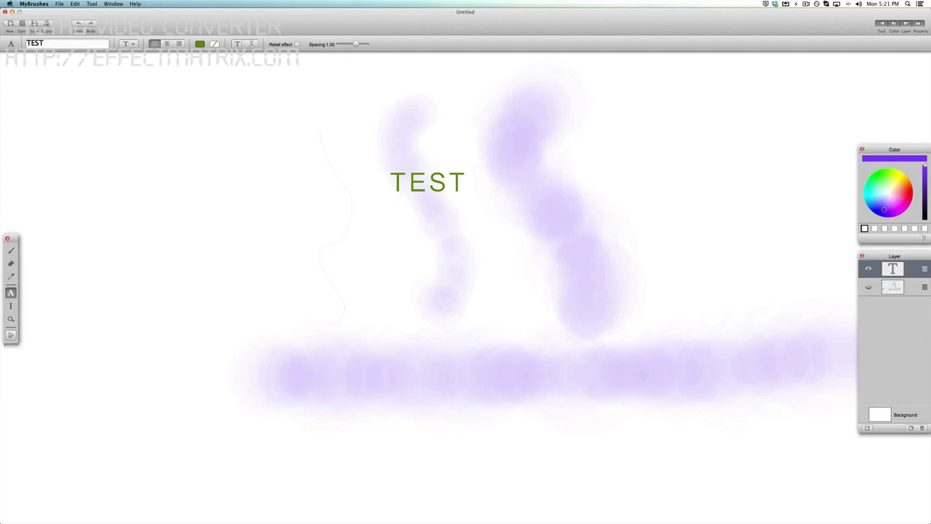
click(11, 306)
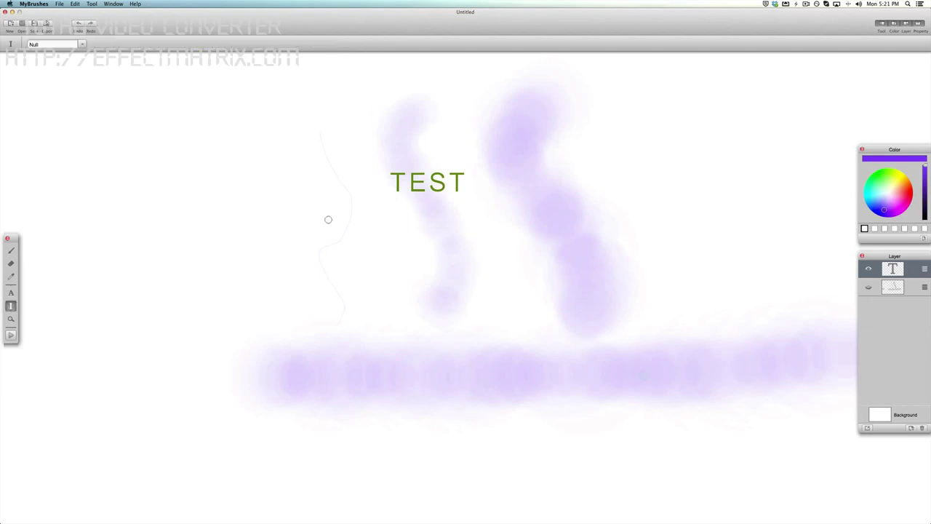
click(11, 318)
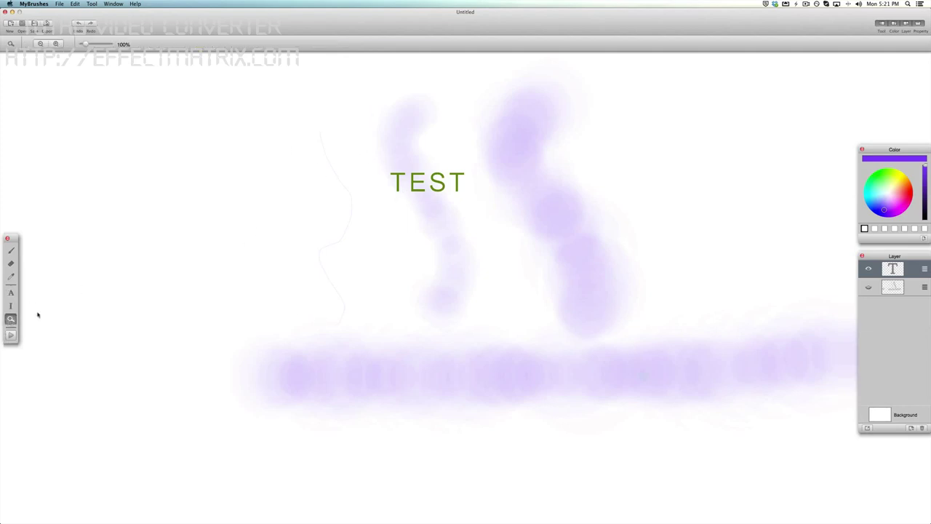
mouse_move(418, 171)
mouse_down()
mouse_move(442, 198)
mouse_move(370, 197)
mouse_move(415, 188)
mouse_up()
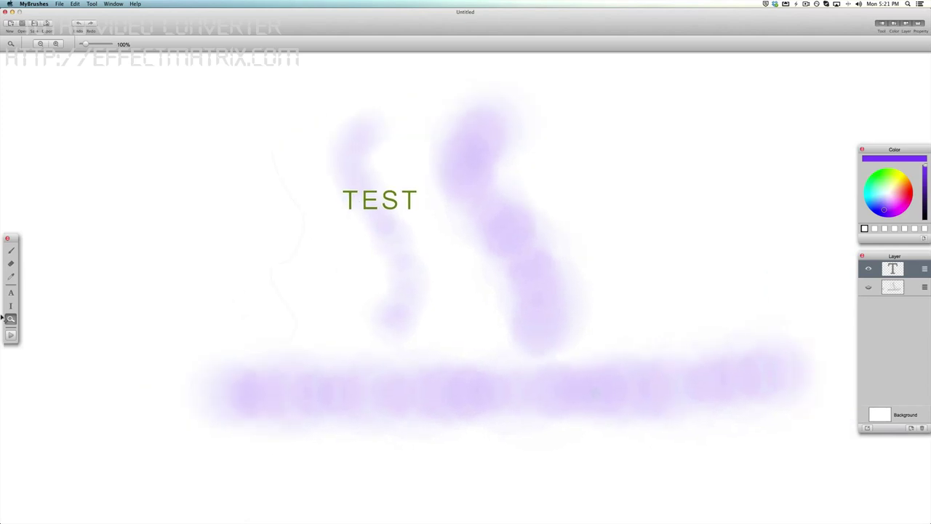
mouse_move(429, 280)
mouse_down()
mouse_move(633, 366)
mouse_move(551, 327)
mouse_move(829, 429)
mouse_move(742, 360)
mouse_move(557, 345)
mouse_move(572, 366)
mouse_move(705, 395)
mouse_up()
drag(648, 324, 612, 309)
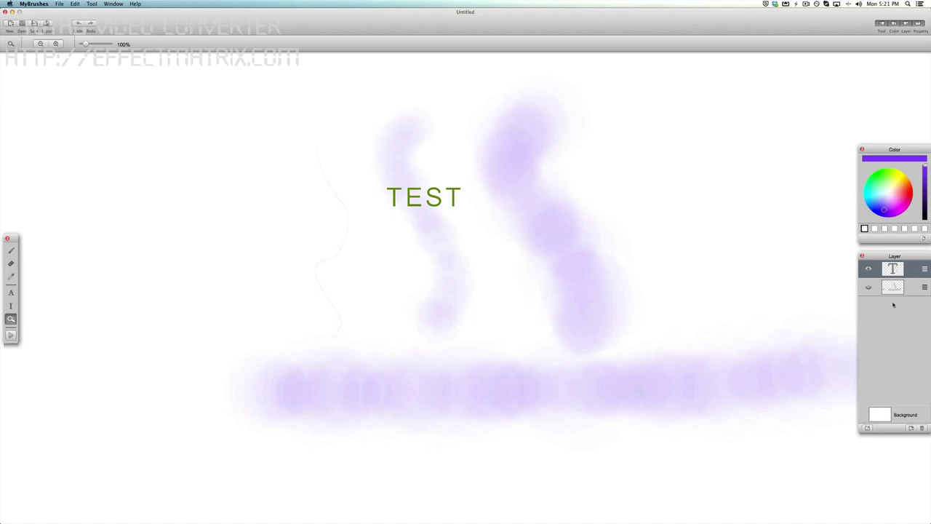
- Give the Background layer the light grey paper texture
click(889, 415)
scroll(507, 299, down, 6)
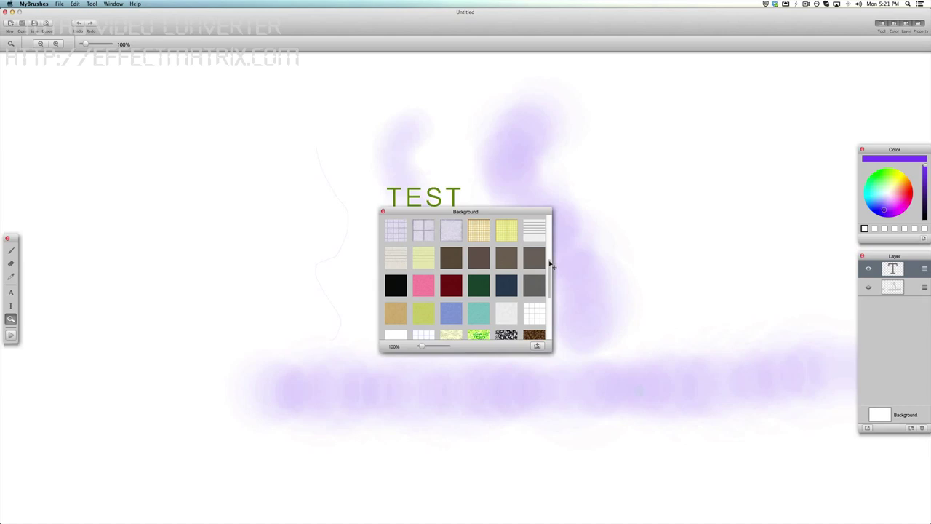
click(499, 229)
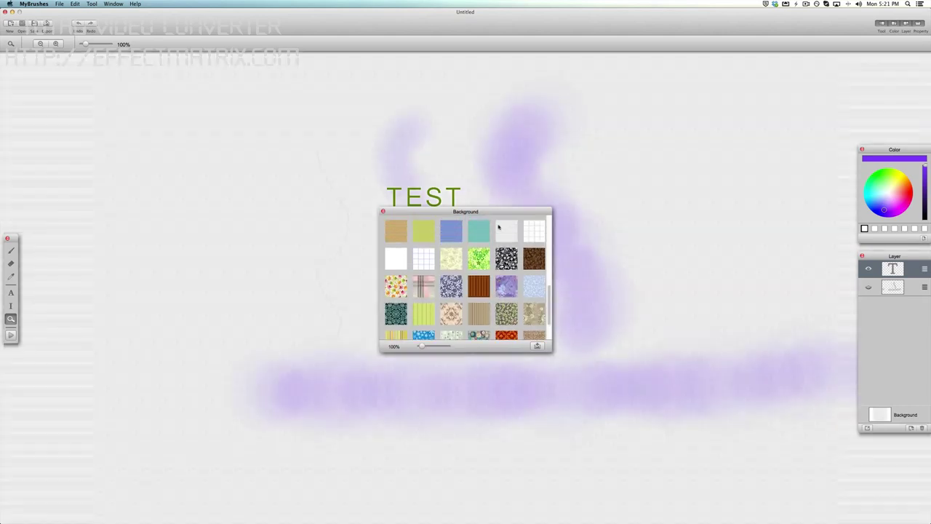
click(383, 212)
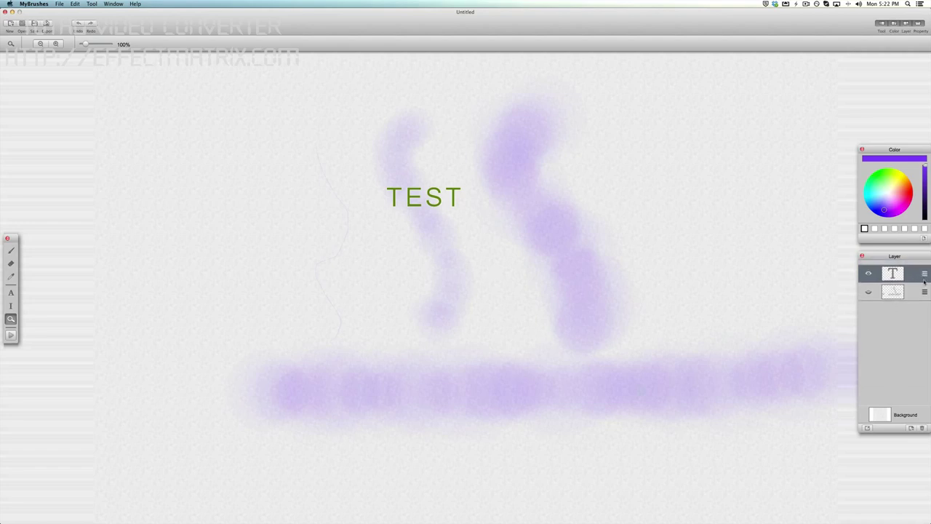
- Move the paint layer above TEST and paint a blue dab with the Brush
drag(924, 273, 926, 293)
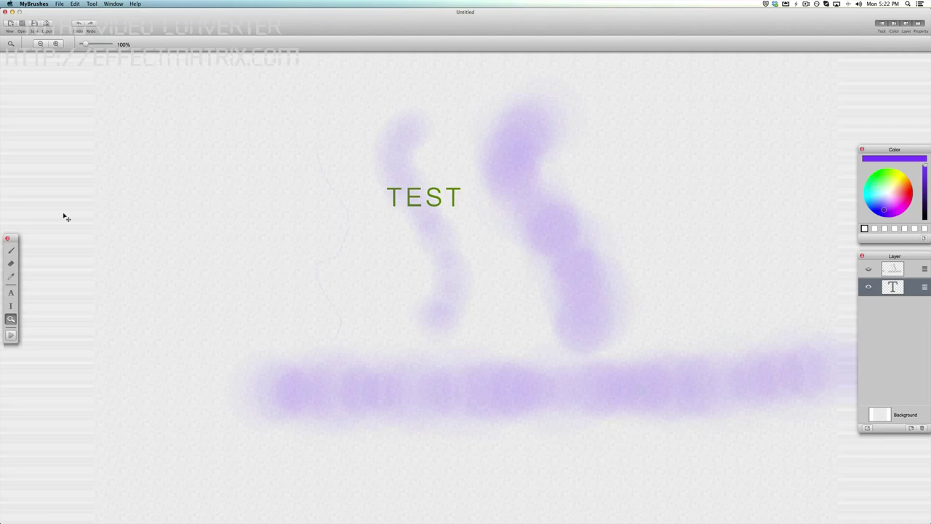
click(10, 249)
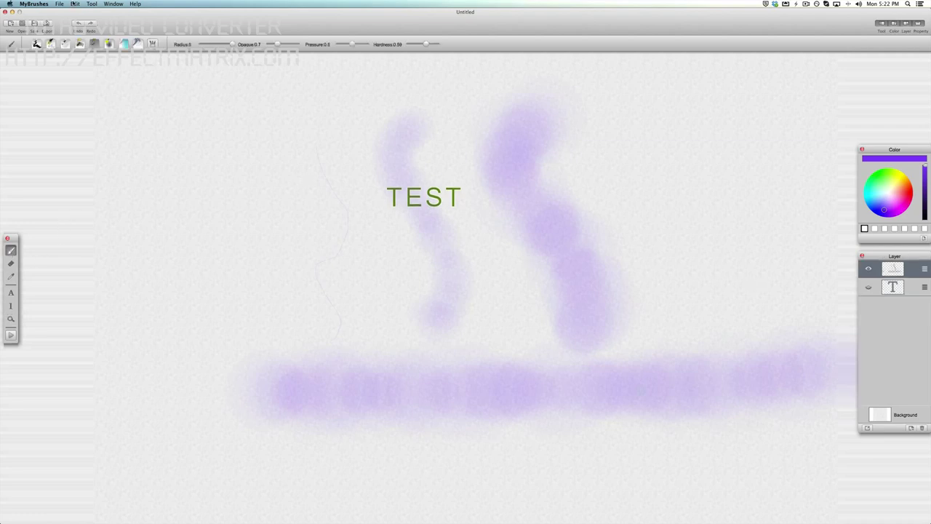
click(877, 213)
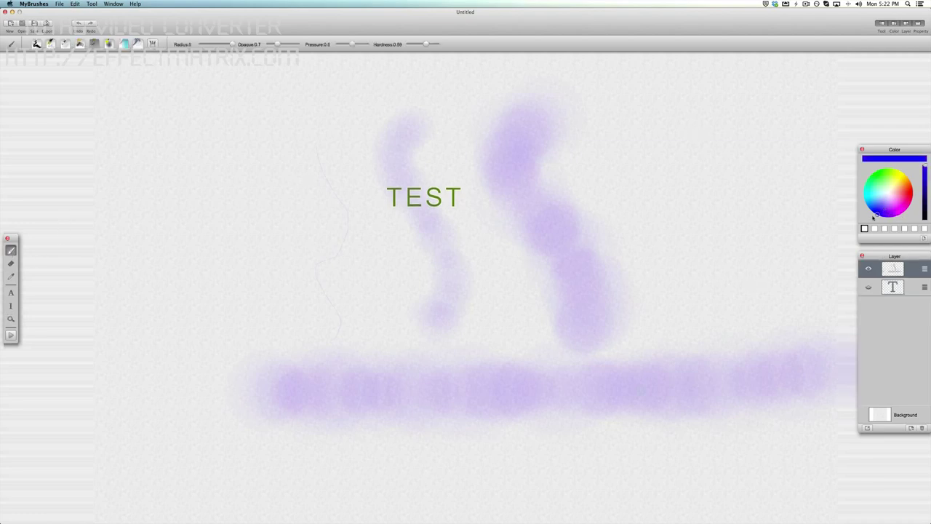
mouse_move(409, 102)
mouse_down()
mouse_move(381, 202)
mouse_move(516, 168)
mouse_up()
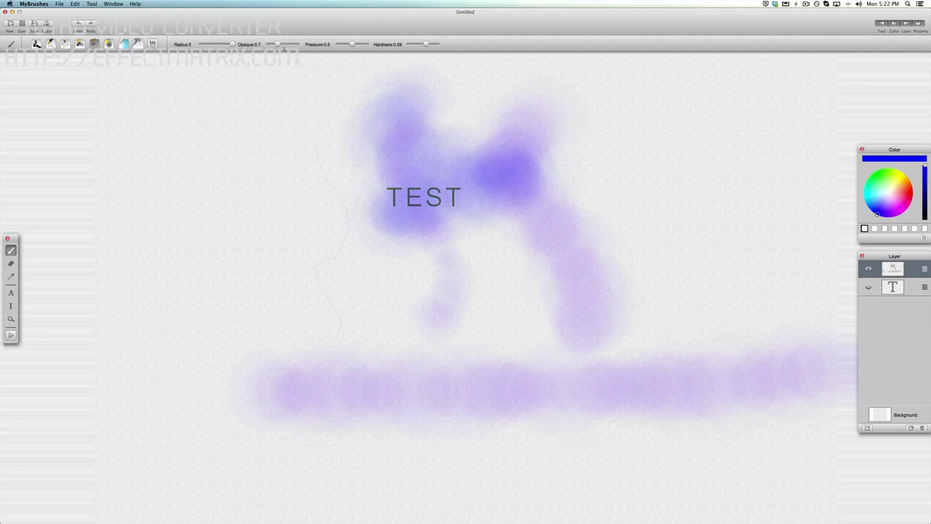
- Raise opacity, enlarge the strong blue blob over TEST, then move the text layer on top
drag(277, 44, 289, 44)
mouse_move(465, 167)
mouse_down()
mouse_move(342, 218)
mouse_move(421, 216)
mouse_move(413, 206)
mouse_up()
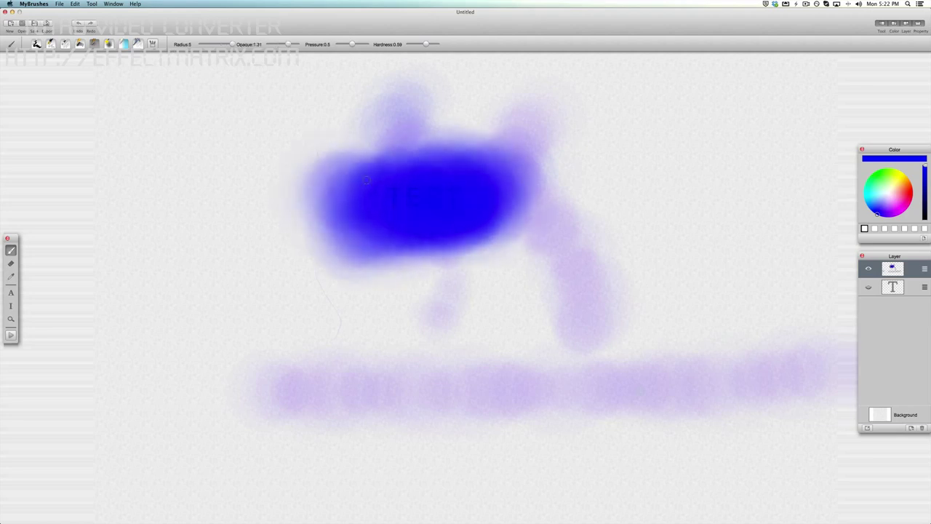
mouse_move(342, 201)
mouse_down()
mouse_move(469, 186)
mouse_move(382, 211)
mouse_move(441, 206)
mouse_move(387, 219)
mouse_move(391, 230)
mouse_move(520, 216)
mouse_move(338, 257)
mouse_move(467, 187)
mouse_move(421, 230)
mouse_move(446, 213)
mouse_up()
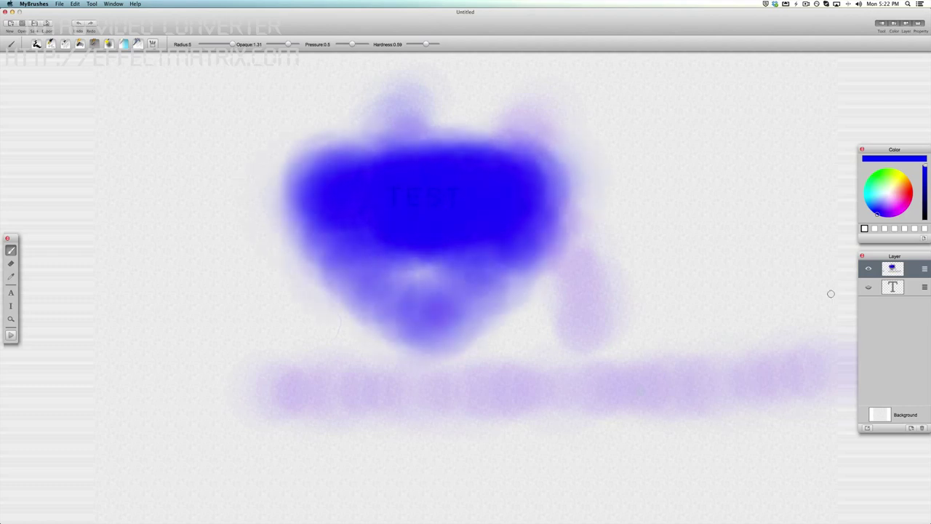
drag(925, 288, 925, 268)
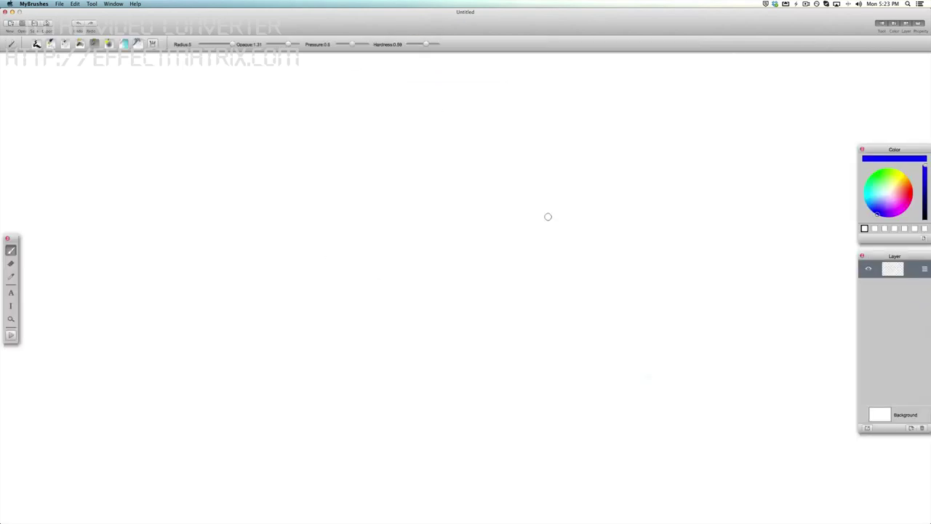
- Draw a thin blue freehand line with the first brush preset
click(36, 44)
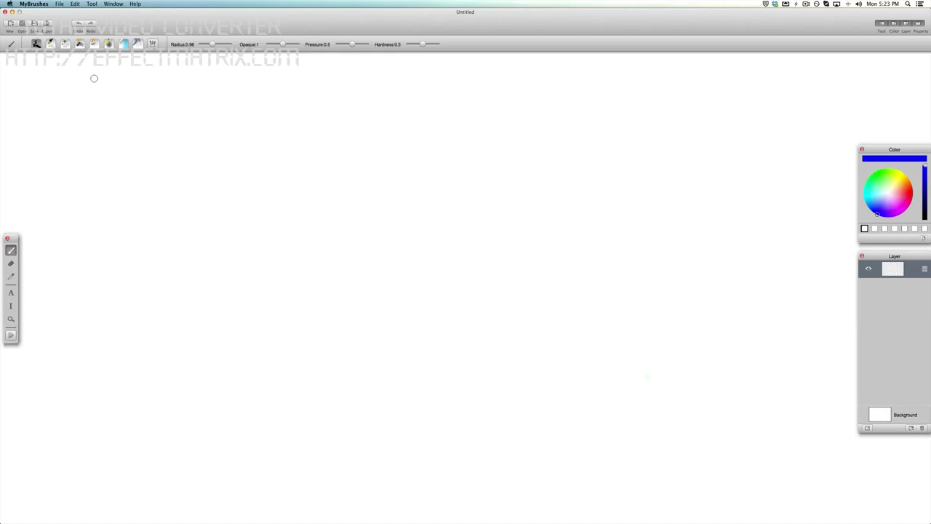
mouse_move(499, 167)
mouse_down()
mouse_move(433, 174)
mouse_move(311, 483)
mouse_move(141, 287)
mouse_move(541, 509)
mouse_move(691, 279)
mouse_move(542, 216)
mouse_up()
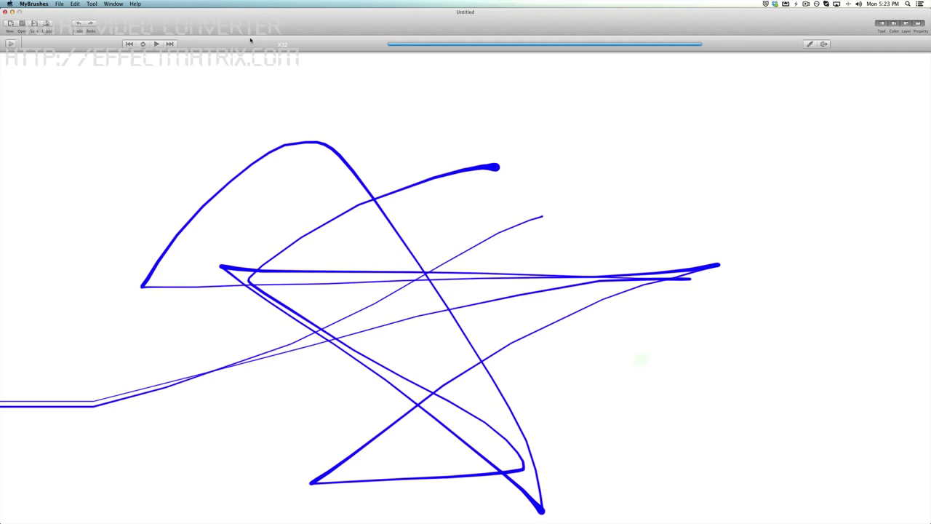
- Replay the stroke history and resume painting partway, keeping only the first blue strokes
click(156, 44)
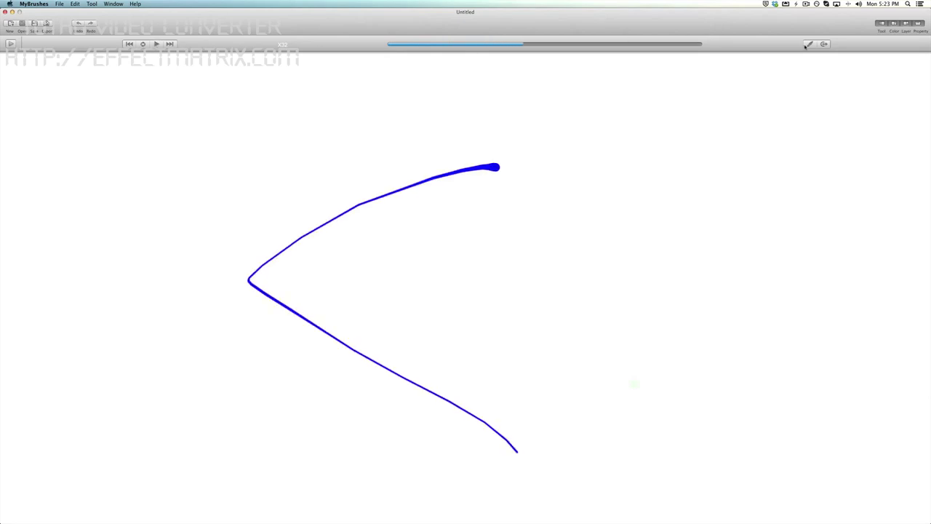
click(808, 43)
click(521, 72)
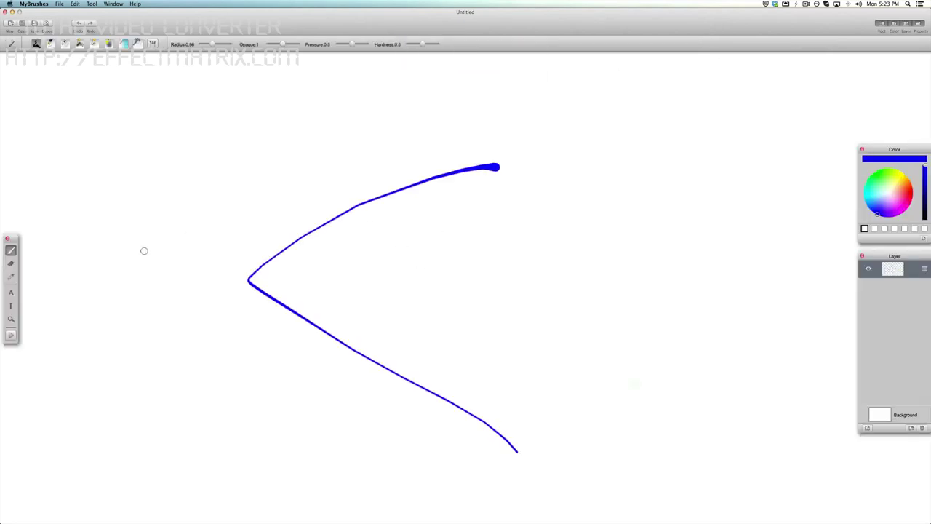
- Close the blue triangle, then add an orange-red wavy outline and top-edge line
mouse_move(495, 168)
mouse_down()
mouse_move(514, 449)
mouse_move(264, 282)
mouse_move(273, 265)
mouse_move(482, 170)
mouse_up()
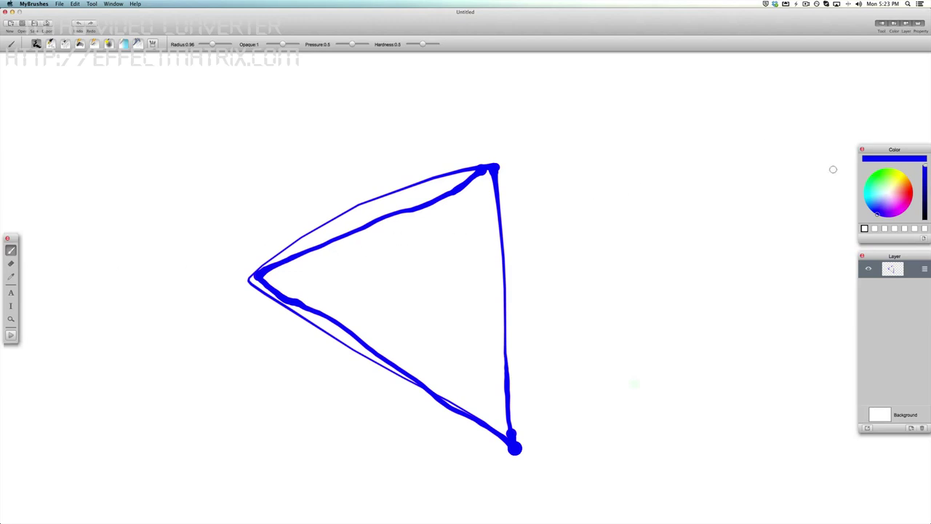
drag(891, 186, 908, 188)
mouse_move(256, 274)
mouse_down()
mouse_move(258, 207)
mouse_move(294, 115)
mouse_move(521, 118)
mouse_move(500, 169)
mouse_up()
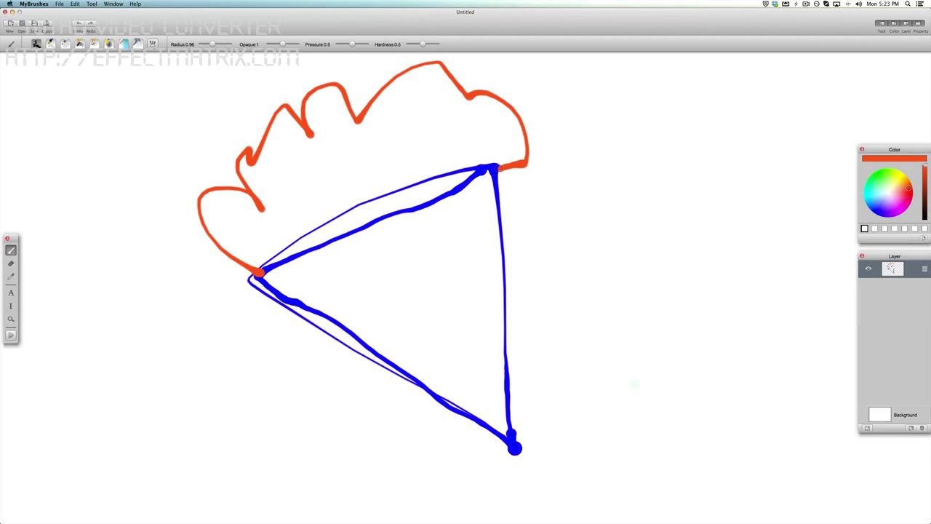
drag(501, 169, 212, 284)
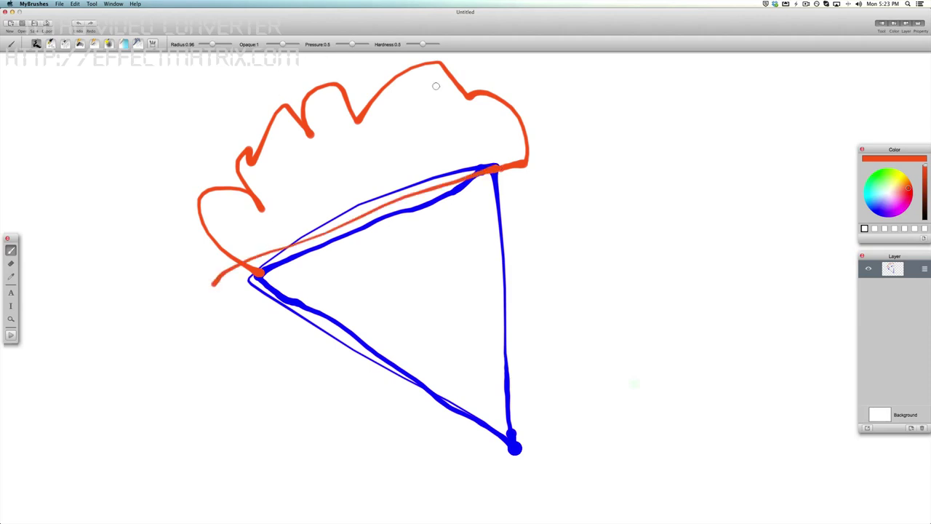